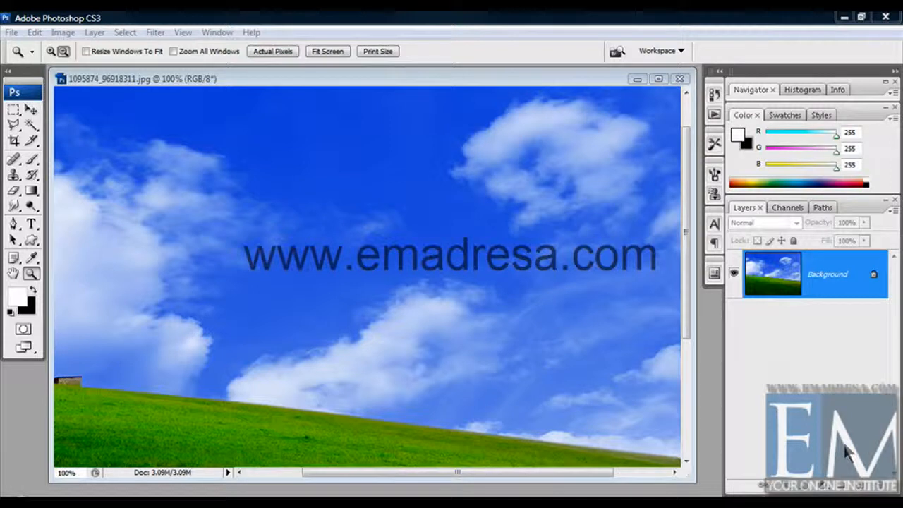
- Enlarge the image window slightly and choose the Clone Stamp tool
{"action": "left_click_drag", "start_coordinate": [679, 479], "coordinate": [710, 492]}
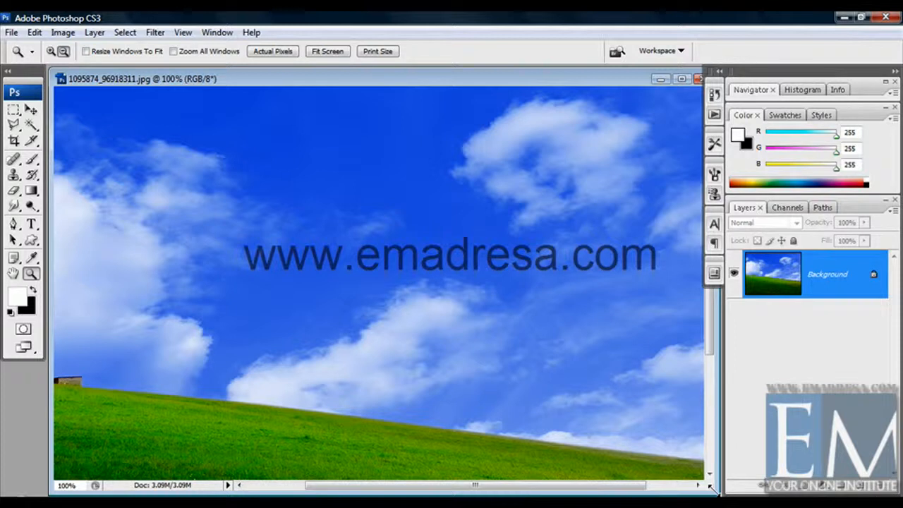
{"action": "left_click", "coordinate": [10, 162]}
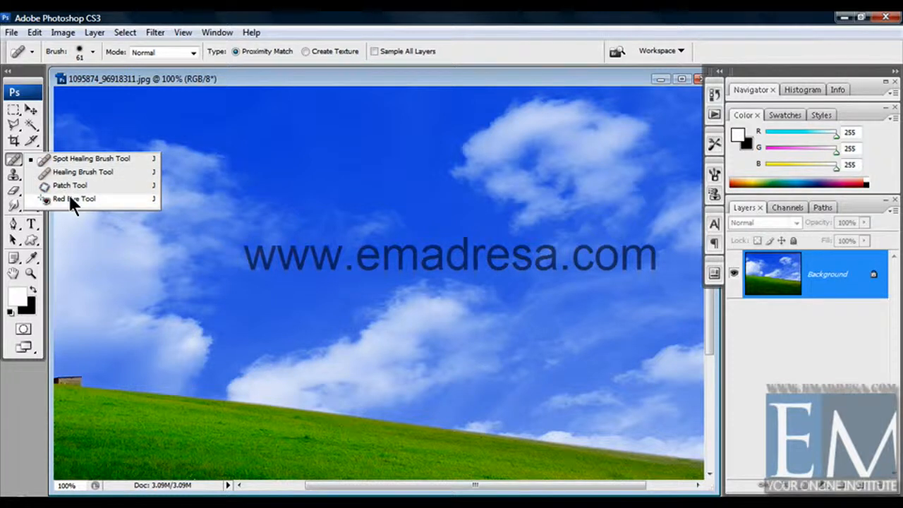
{"action": "left_click", "coordinate": [19, 177]}
{"action": "left_click", "coordinate": [19, 177]}
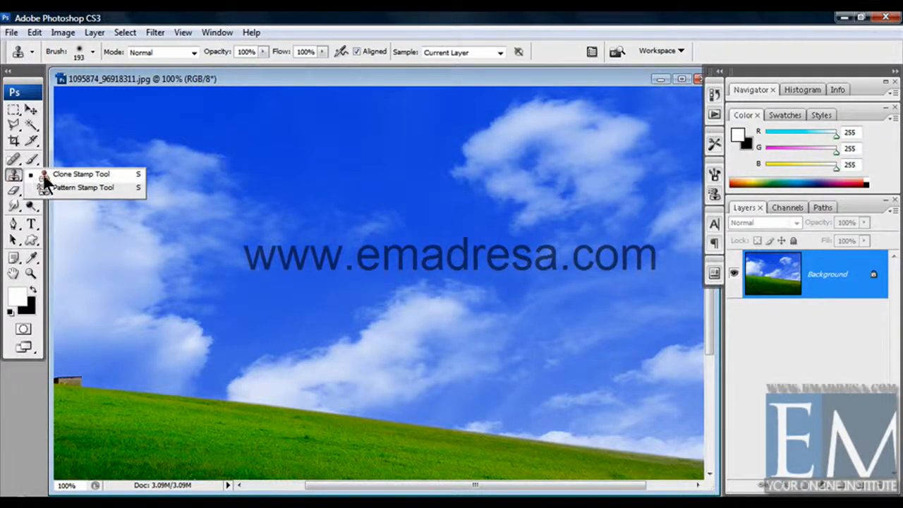
{"action": "left_click", "coordinate": [84, 173]}
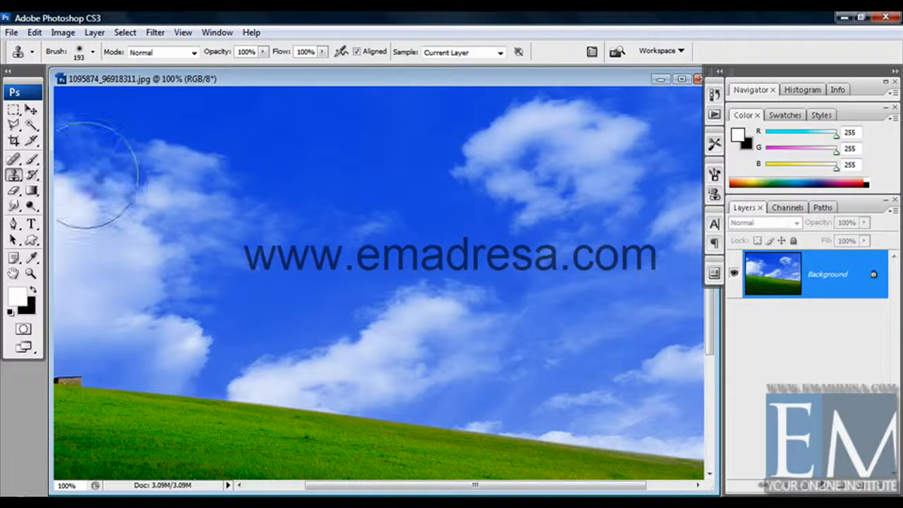
- Set the clone brush's master diameter to 100 px
{"action": "right_click", "coordinate": [129, 204]}
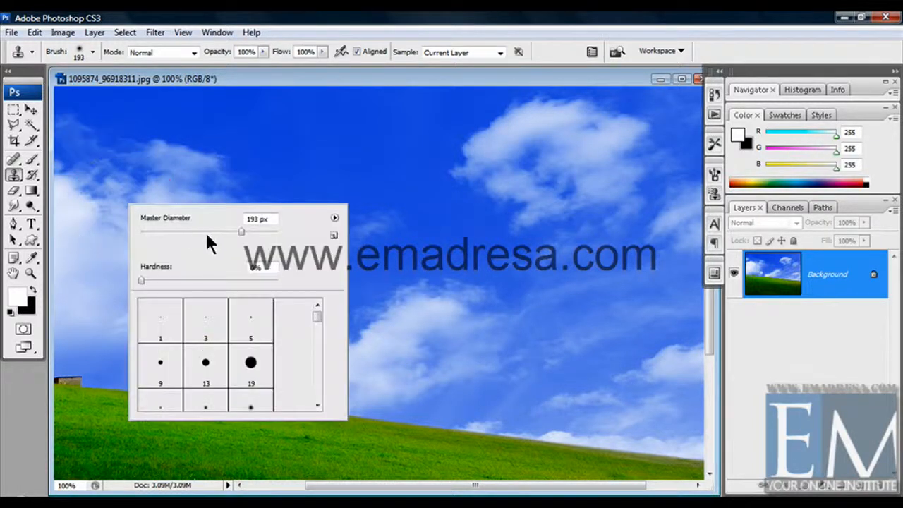
{"action": "left_click", "coordinate": [208, 231]}
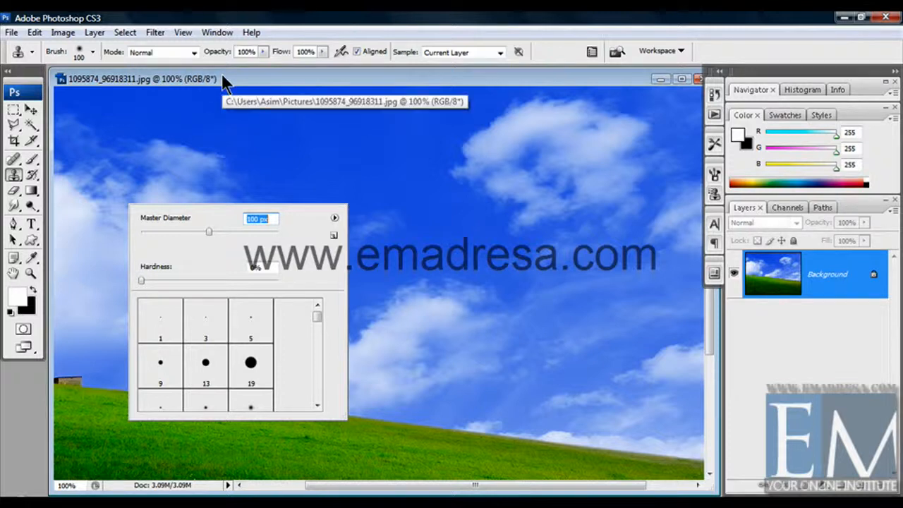
{"action": "key", "text": "Return"}
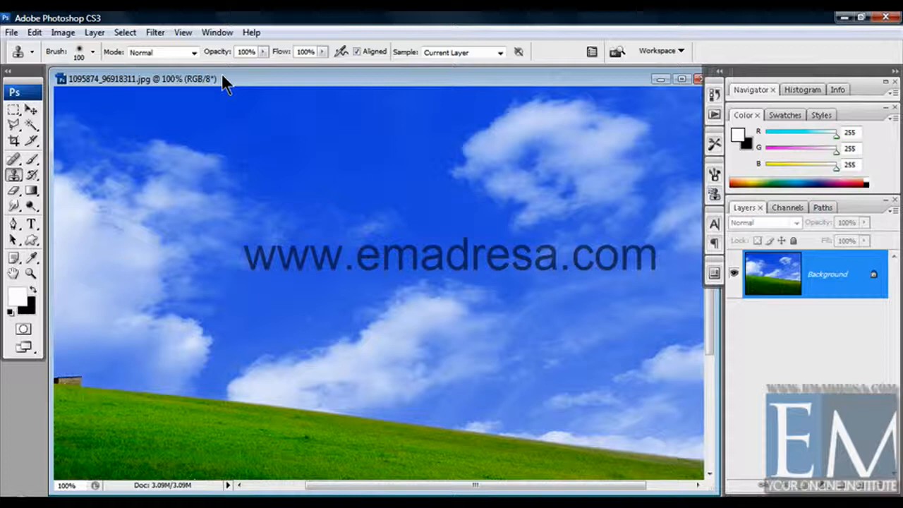
- Try cloning the large upper-right cloud into the middle of the sky on the Background layer, and undo the painted copy
{"action": "left_click", "coordinate": [488, 171]}
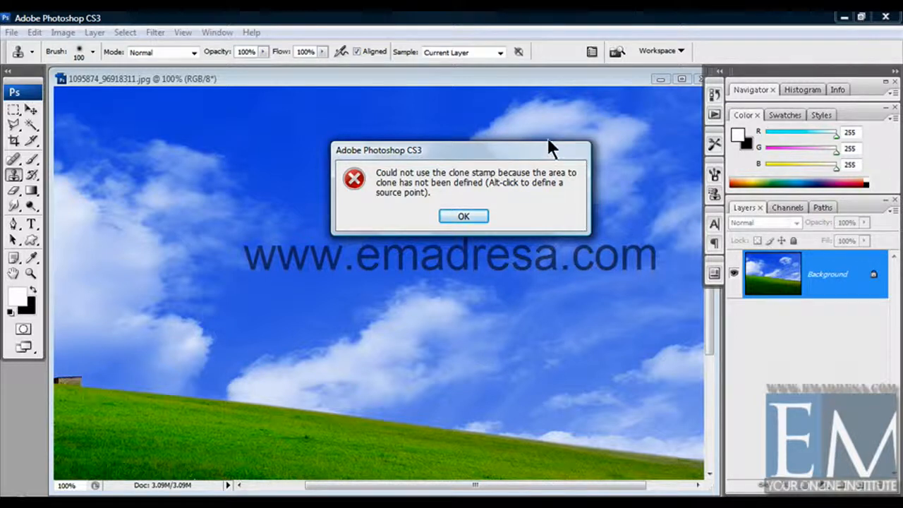
{"action": "left_click", "coordinate": [465, 215]}
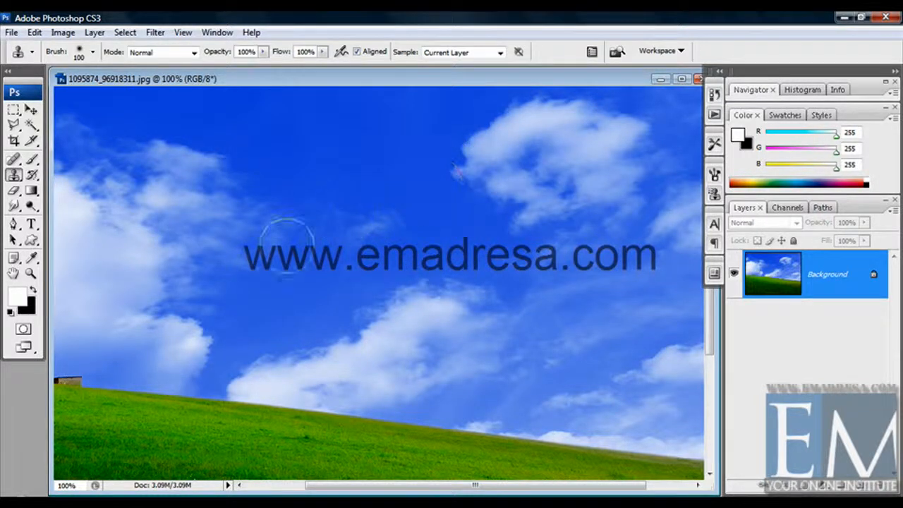
{"action": "mouse_move", "coordinate": [283, 237]}
{"action": "left_mouse_down"}
{"action": "mouse_move", "coordinate": [327, 248]}
{"action": "mouse_move", "coordinate": [316, 231]}
{"action": "mouse_move", "coordinate": [350, 241]}
{"action": "mouse_move", "coordinate": [367, 271]}
{"action": "mouse_move", "coordinate": [385, 227]}
{"action": "mouse_move", "coordinate": [394, 226]}
{"action": "mouse_move", "coordinate": [406, 247]}
{"action": "mouse_move", "coordinate": [385, 210]}
{"action": "mouse_move", "coordinate": [330, 209]}
{"action": "mouse_move", "coordinate": [344, 197]}
{"action": "mouse_move", "coordinate": [388, 194]}
{"action": "mouse_move", "coordinate": [452, 247]}
{"action": "mouse_move", "coordinate": [447, 279]}
{"action": "mouse_move", "coordinate": [407, 295]}
{"action": "mouse_move", "coordinate": [323, 297]}
{"action": "mouse_move", "coordinate": [292, 287]}
{"action": "mouse_move", "coordinate": [267, 258]}
{"action": "mouse_move", "coordinate": [266, 246]}
{"action": "mouse_move", "coordinate": [288, 232]}
{"action": "mouse_move", "coordinate": [361, 212]}
{"action": "mouse_move", "coordinate": [446, 234]}
{"action": "mouse_move", "coordinate": [477, 268]}
{"action": "mouse_move", "coordinate": [450, 230]}
{"action": "mouse_move", "coordinate": [463, 261]}
{"action": "mouse_move", "coordinate": [457, 295]}
{"action": "mouse_move", "coordinate": [443, 295]}
{"action": "mouse_move", "coordinate": [482, 292]}
{"action": "mouse_move", "coordinate": [482, 299]}
{"action": "mouse_move", "coordinate": [500, 288]}
{"action": "mouse_move", "coordinate": [511, 312]}
{"action": "left_mouse_up"}
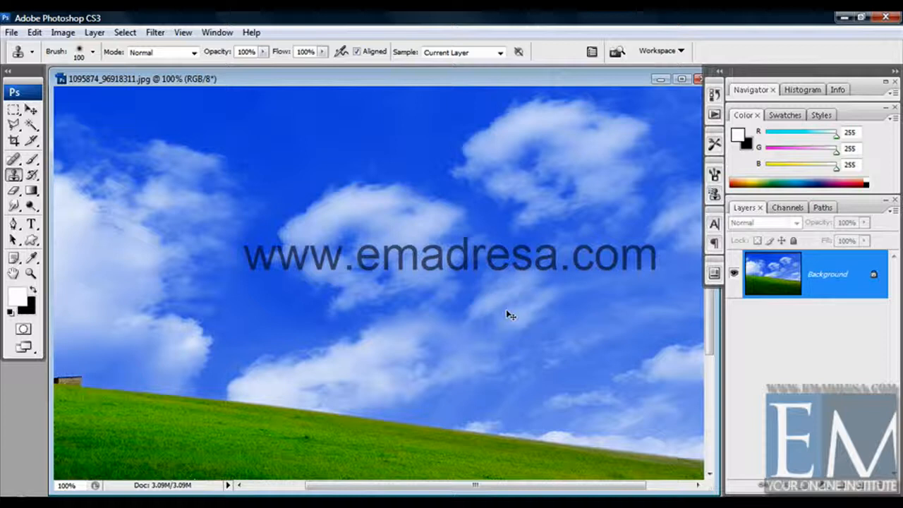
{"action": "key", "text": "ctrl+z"}
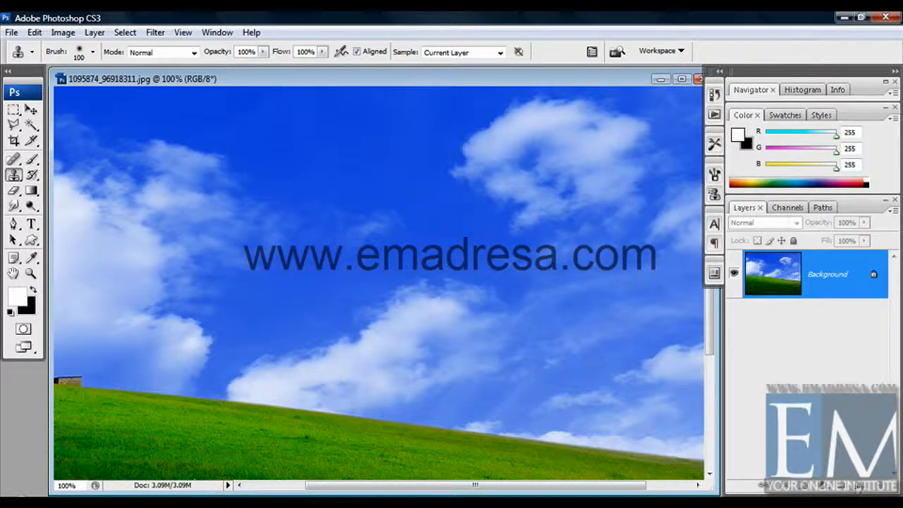
- Clone the upper-right cloud from the Background onto a new layer and move the copy left over the existing clouds
{"action": "left_click", "coordinate": [859, 485]}
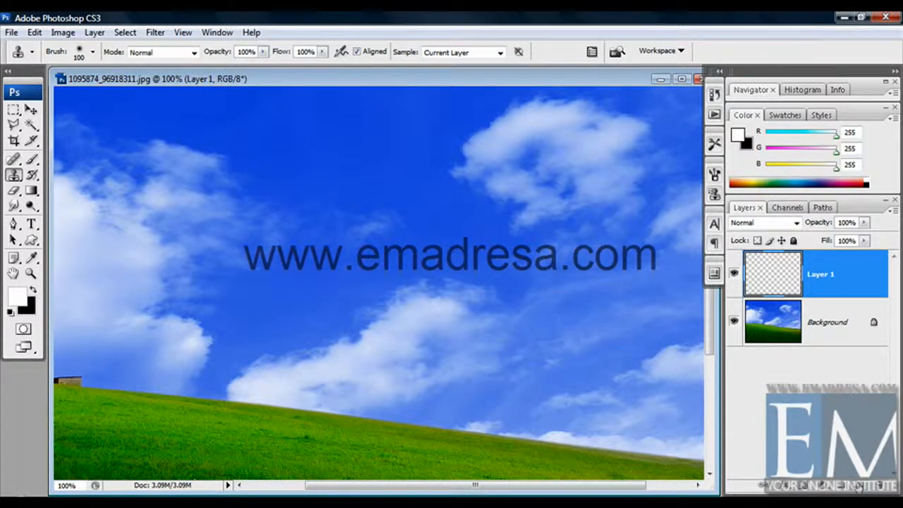
{"action": "left_click", "coordinate": [838, 335]}
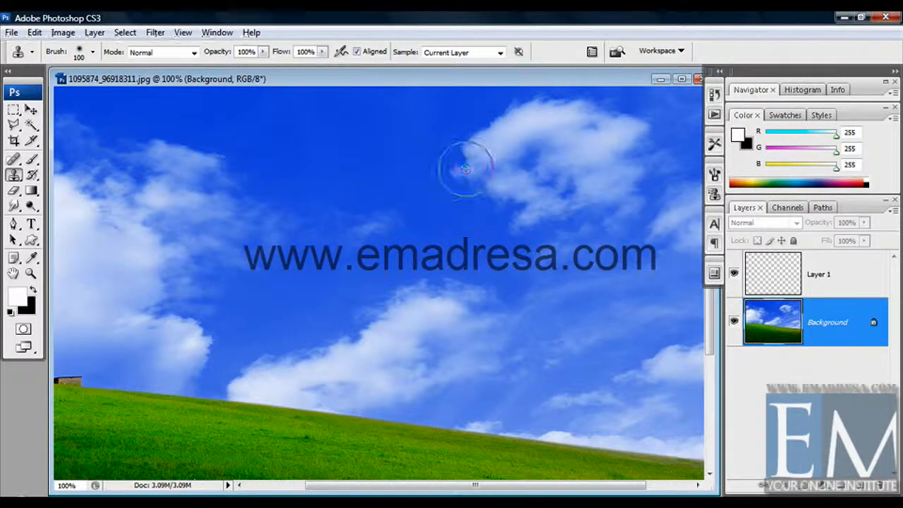
{"action": "left_click", "coordinate": [836, 278]}
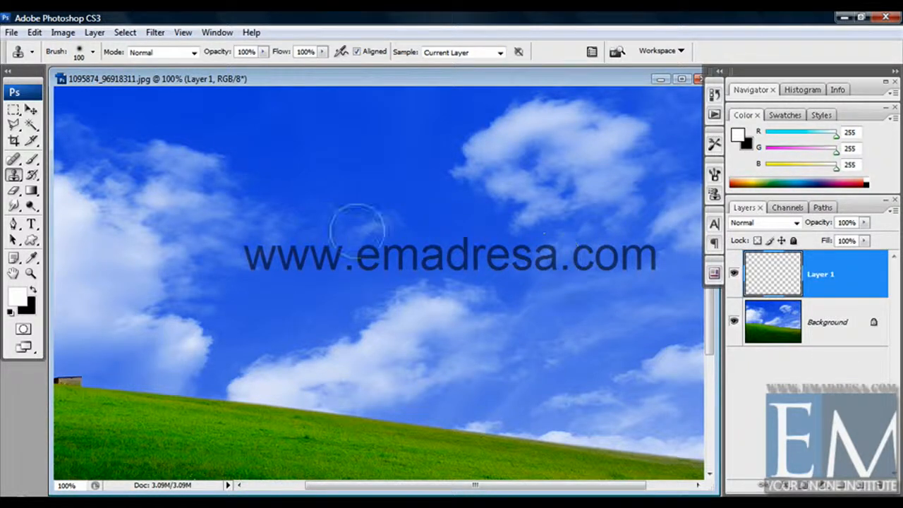
{"action": "mouse_move", "coordinate": [283, 225]}
{"action": "left_mouse_down"}
{"action": "mouse_move", "coordinate": [311, 219]}
{"action": "mouse_move", "coordinate": [310, 200]}
{"action": "mouse_move", "coordinate": [334, 226]}
{"action": "mouse_move", "coordinate": [333, 188]}
{"action": "mouse_move", "coordinate": [400, 197]}
{"action": "mouse_move", "coordinate": [409, 210]}
{"action": "mouse_move", "coordinate": [386, 187]}
{"action": "mouse_move", "coordinate": [448, 227]}
{"action": "mouse_move", "coordinate": [436, 209]}
{"action": "mouse_move", "coordinate": [442, 205]}
{"action": "mouse_move", "coordinate": [467, 264]}
{"action": "mouse_move", "coordinate": [434, 268]}
{"action": "mouse_move", "coordinate": [424, 258]}
{"action": "mouse_move", "coordinate": [453, 303]}
{"action": "mouse_move", "coordinate": [435, 319]}
{"action": "mouse_move", "coordinate": [456, 318]}
{"action": "mouse_move", "coordinate": [459, 292]}
{"action": "mouse_move", "coordinate": [507, 328]}
{"action": "mouse_move", "coordinate": [566, 293]}
{"action": "mouse_move", "coordinate": [548, 296]}
{"action": "mouse_move", "coordinate": [563, 286]}
{"action": "mouse_move", "coordinate": [534, 272]}
{"action": "left_mouse_up"}
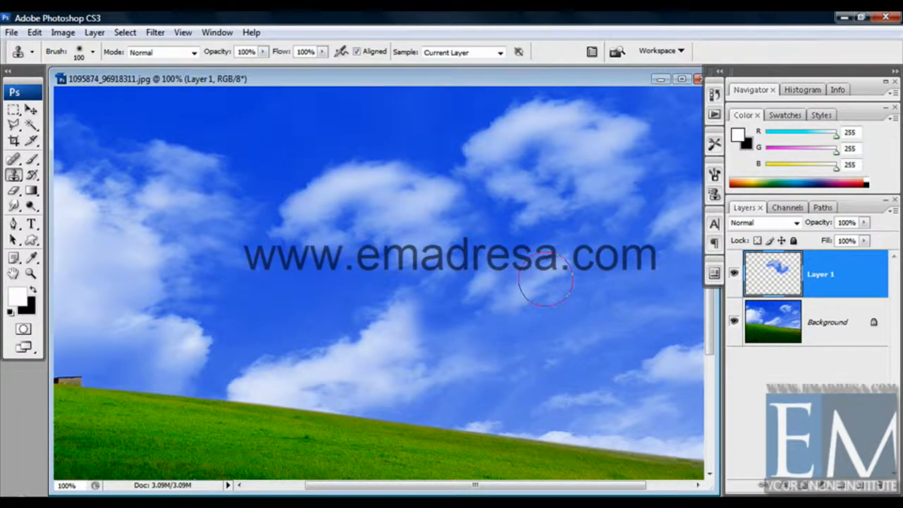
{"action": "left_click", "coordinate": [32, 108]}
{"action": "left_click_drag", "start_coordinate": [327, 207], "coordinate": [187, 204]}
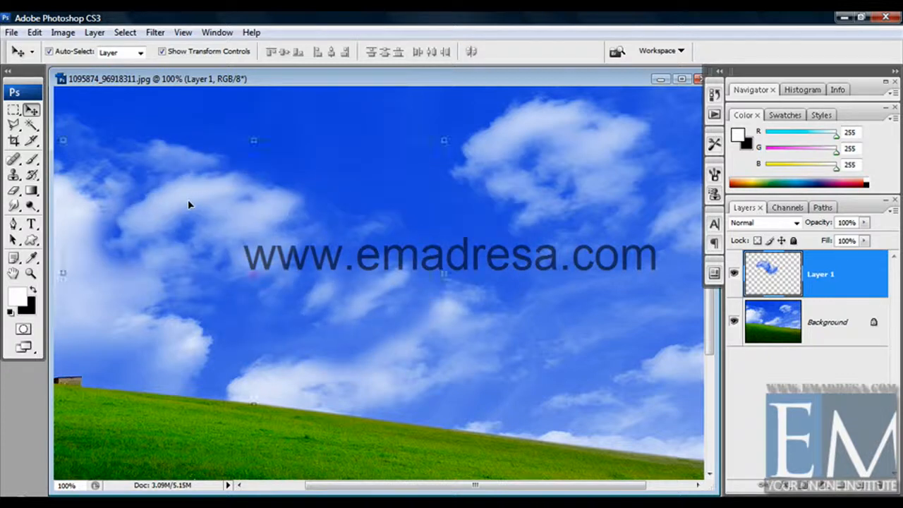
- Set Layer 1's blending mode to Lighten and move the cloned cloud to the top of the sky
{"action": "left_click", "coordinate": [790, 221]}
{"action": "left_click", "coordinate": [765, 29]}
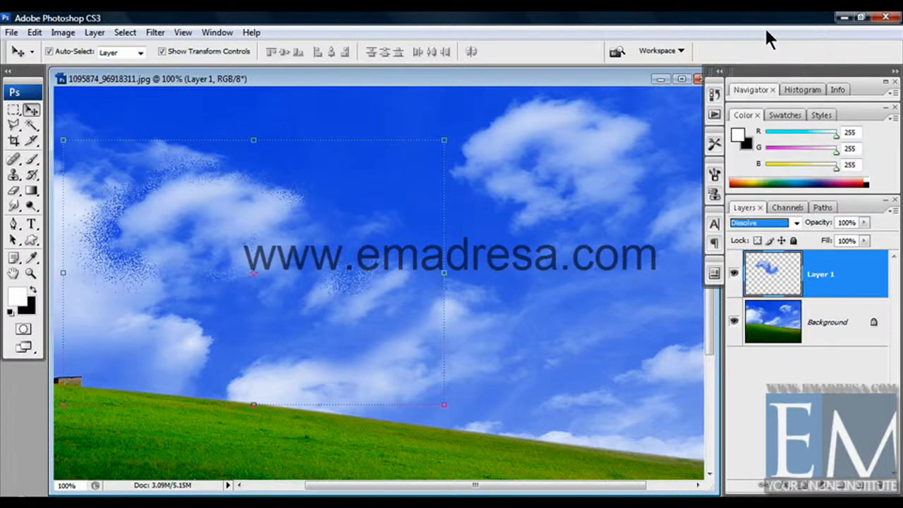
{"action": "key", "text": "Down"}
{"action": "key", "text": "Down"}
{"action": "key", "text": "Down"}
{"action": "key", "text": "Down"}
{"action": "key", "text": "Down"}
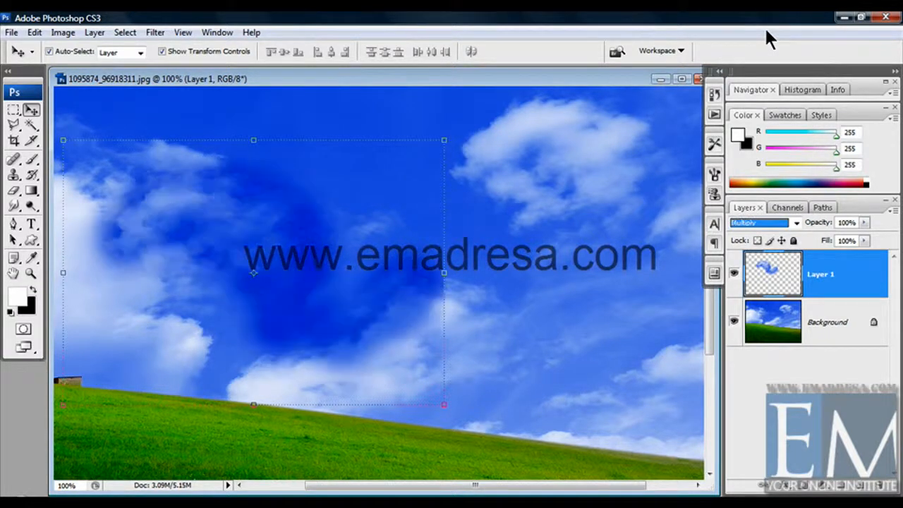
{"action": "key", "text": "Down"}
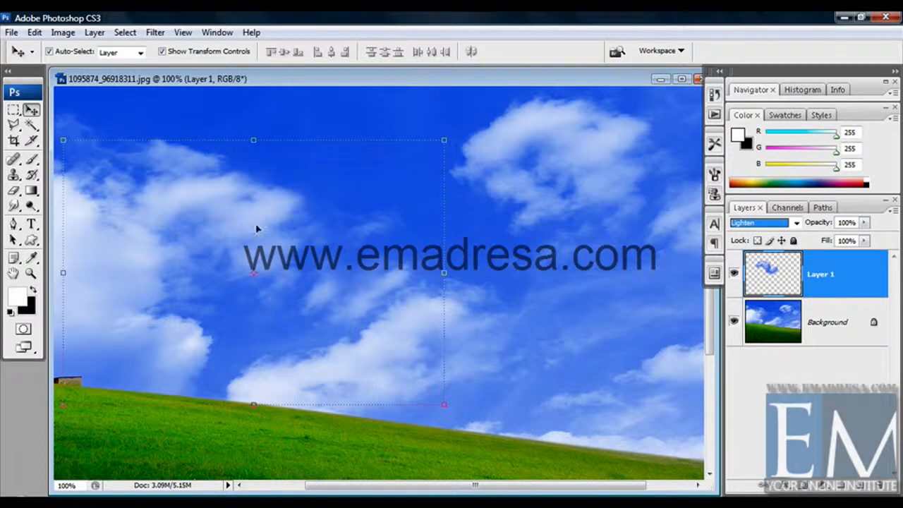
{"action": "left_click_drag", "start_coordinate": [258, 228], "coordinate": [364, 142]}
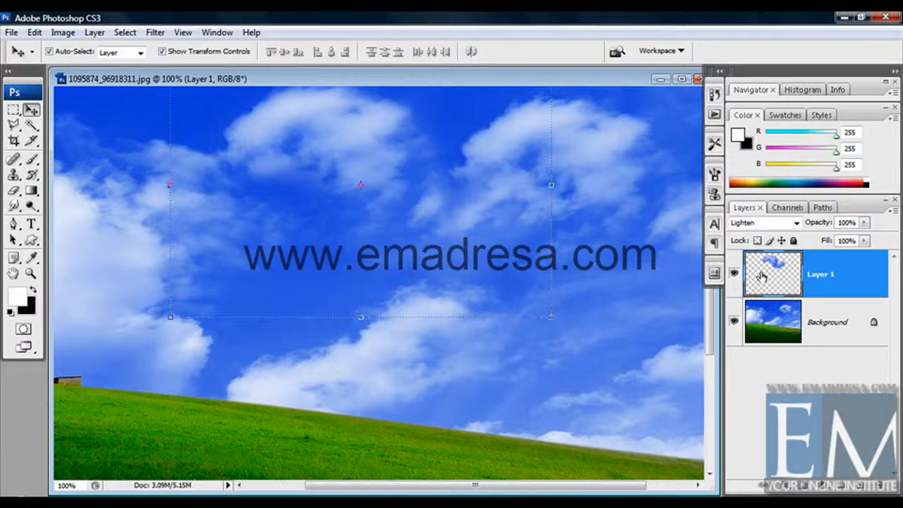
- Delete the layer holding the cloned cloud and add a new empty layer above the Background
{"action": "left_click_drag", "start_coordinate": [851, 296], "coordinate": [869, 454]}
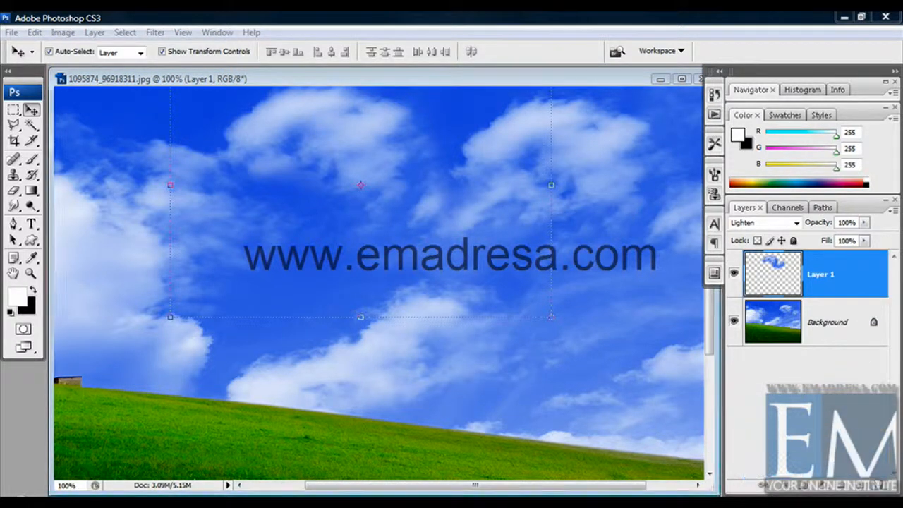
{"action": "left_click", "coordinate": [876, 485]}
{"action": "left_click", "coordinate": [861, 485]}
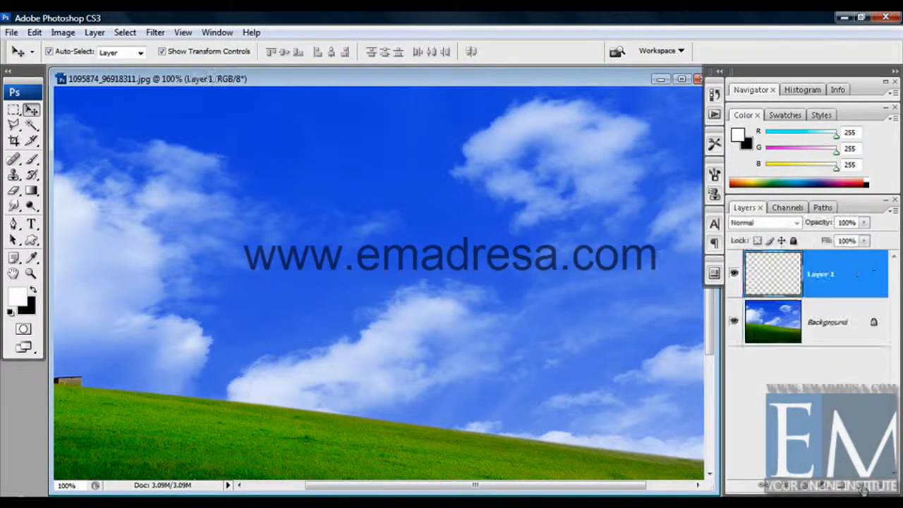
- Choose the 74 px maple leaf brush tip for the Clone Stamp tool
{"action": "left_click", "coordinate": [14, 175]}
{"action": "left_click", "coordinate": [58, 175]}
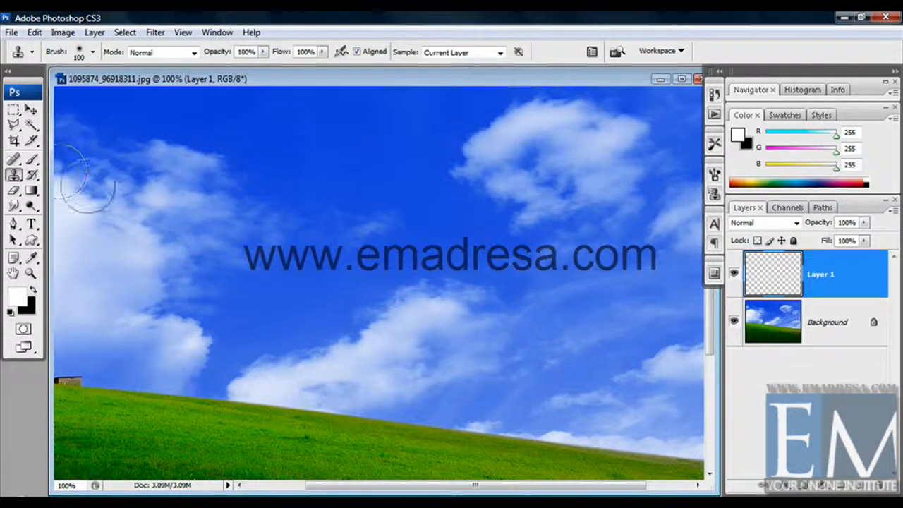
{"action": "right_click", "coordinate": [220, 210]}
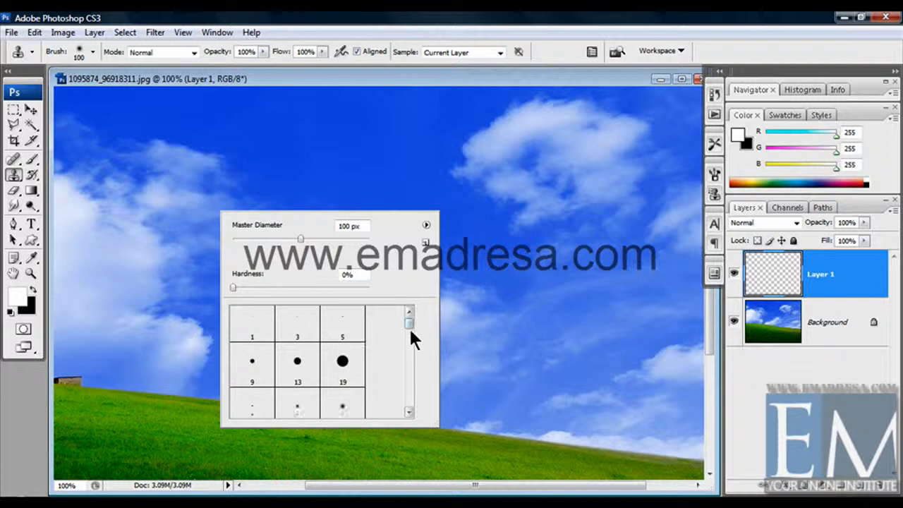
{"action": "left_click_drag", "start_coordinate": [408, 326], "coordinate": [406, 378]}
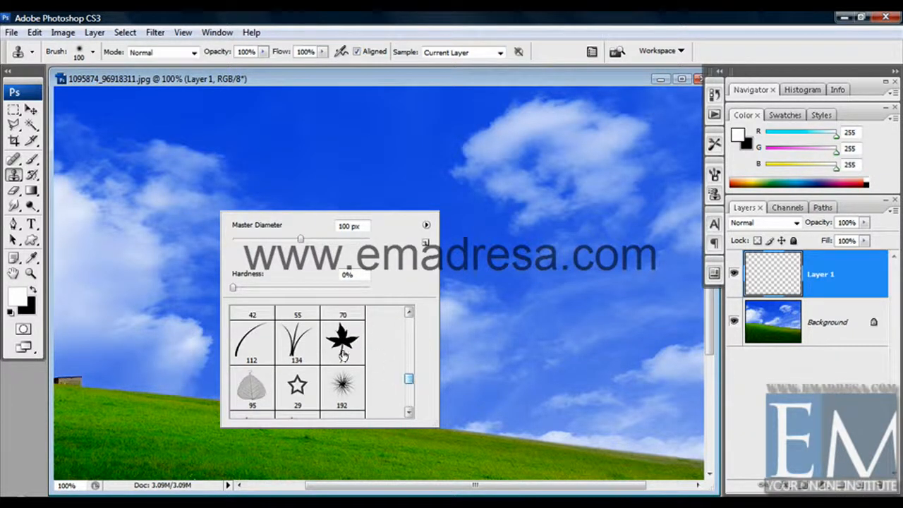
{"action": "left_click", "coordinate": [343, 355]}
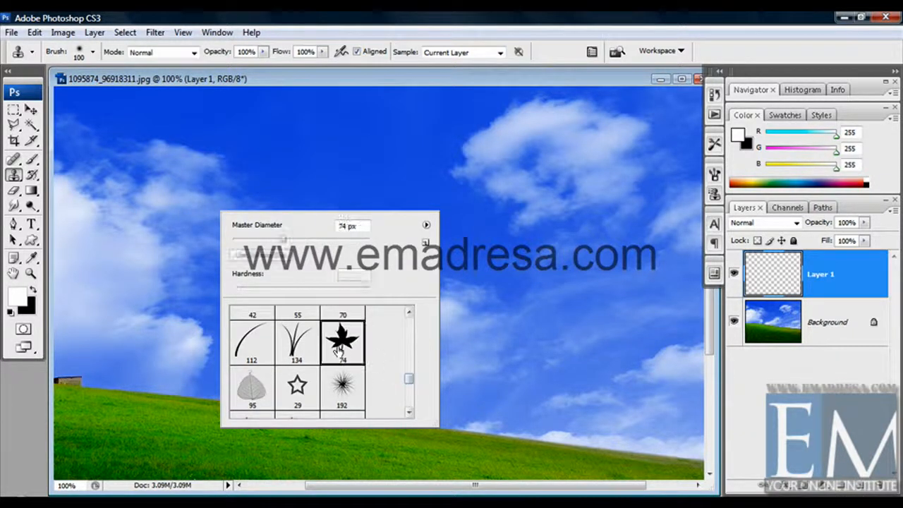
{"action": "left_click", "coordinate": [391, 83]}
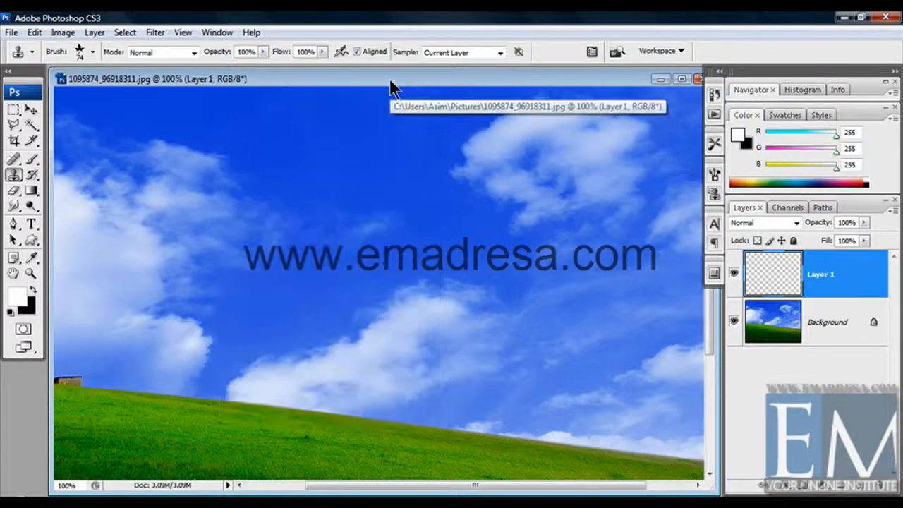
- Clone leaf-shaped patches of the Background across the sky and grass on Layer 1, and clear them from the layer
{"action": "left_click", "coordinate": [837, 338]}
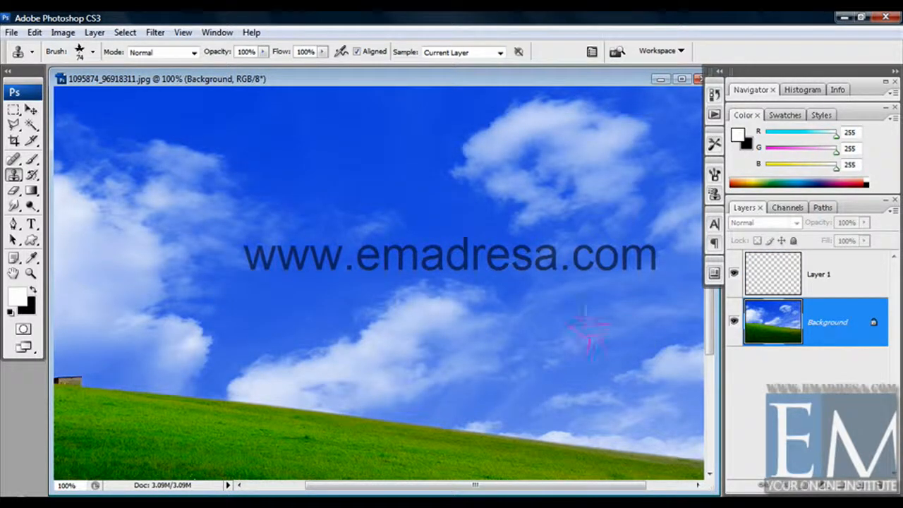
{"action": "left_click", "coordinate": [827, 275]}
{"action": "mouse_move", "coordinate": [347, 277]}
{"action": "left_mouse_down"}
{"action": "mouse_move", "coordinate": [395, 282]}
{"action": "mouse_move", "coordinate": [437, 303]}
{"action": "mouse_move", "coordinate": [438, 317]}
{"action": "mouse_move", "coordinate": [346, 303]}
{"action": "mouse_move", "coordinate": [219, 246]}
{"action": "mouse_move", "coordinate": [254, 296]}
{"action": "mouse_move", "coordinate": [303, 317]}
{"action": "mouse_move", "coordinate": [321, 349]}
{"action": "mouse_move", "coordinate": [494, 352]}
{"action": "mouse_move", "coordinate": [536, 395]}
{"action": "mouse_move", "coordinate": [310, 395]}
{"action": "left_mouse_up"}
{"action": "mouse_move", "coordinate": [295, 430]}
{"action": "left_mouse_down"}
{"action": "mouse_move", "coordinate": [211, 384]}
{"action": "mouse_move", "coordinate": [191, 292]}
{"action": "mouse_move", "coordinate": [226, 233]}
{"action": "left_mouse_up"}
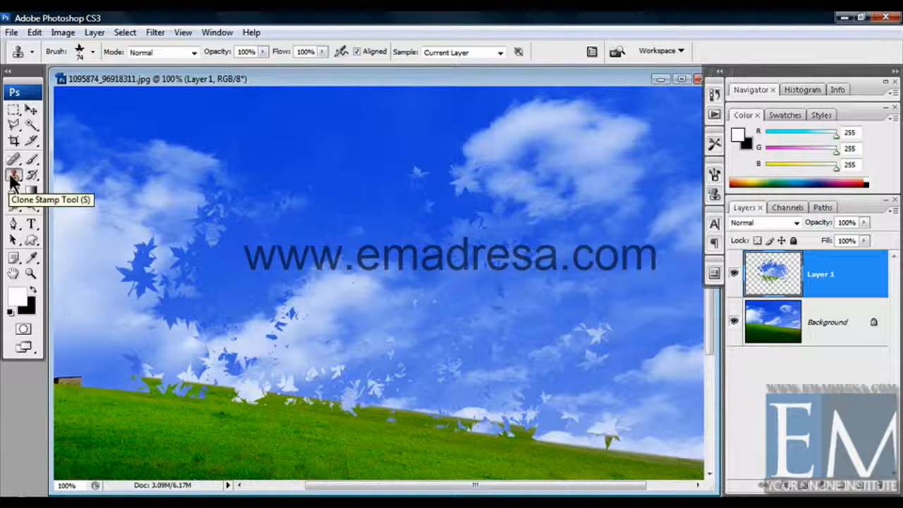
{"action": "key", "text": "Delete"}
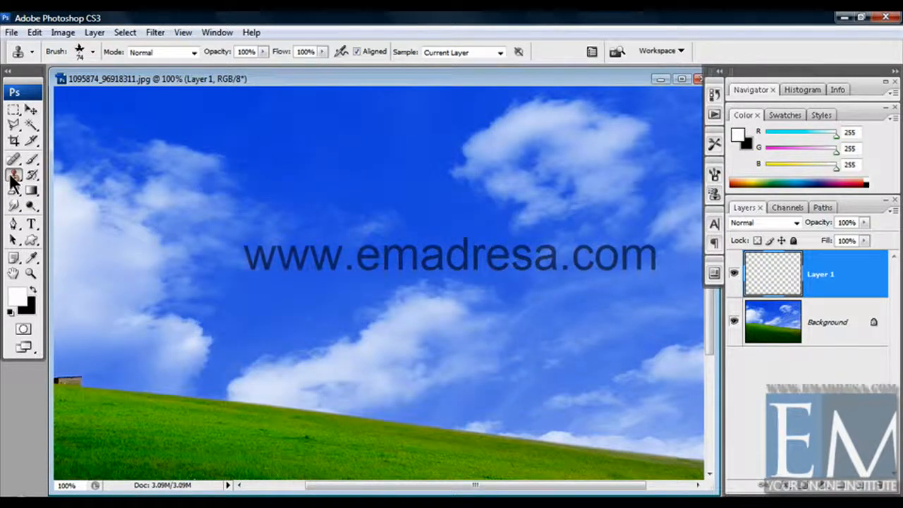
- Switch to the Pattern Stamp tool, make the Background layer active and pick the last diagonal black-and-white pattern
{"action": "left_click", "coordinate": [13, 175]}
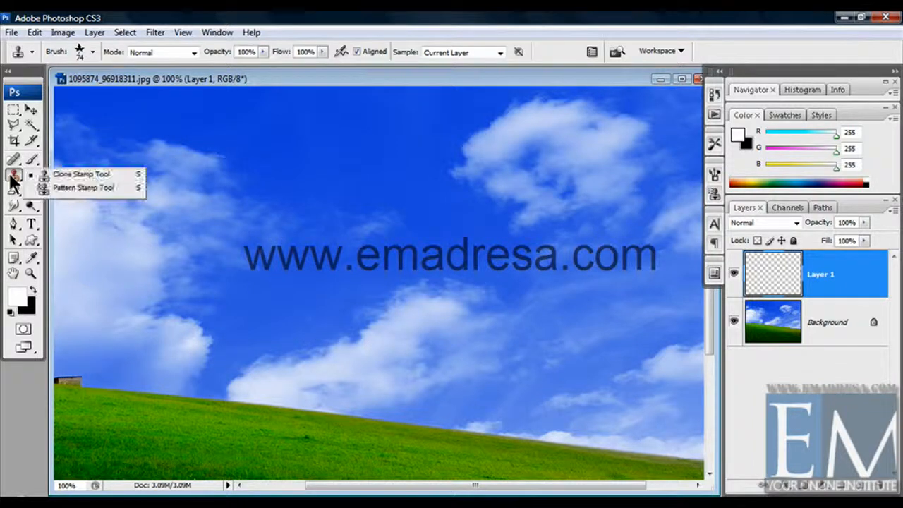
{"action": "left_click", "coordinate": [46, 187]}
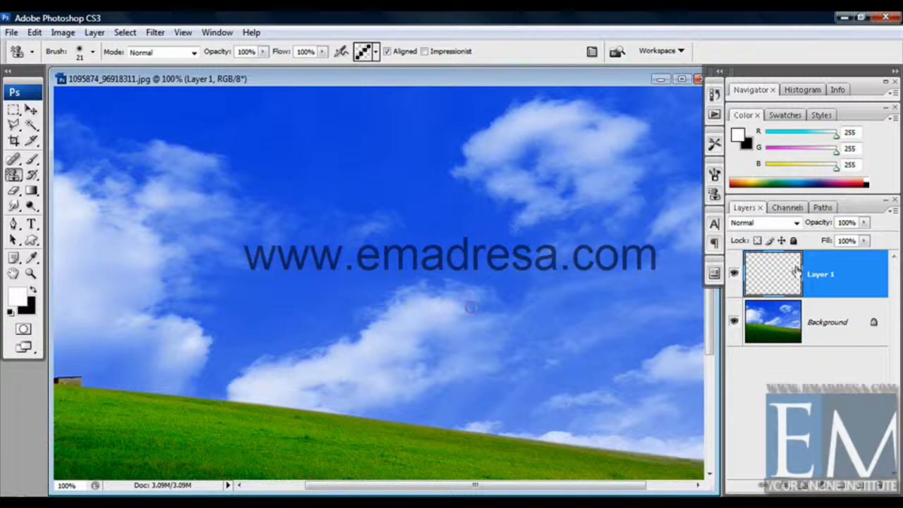
{"action": "left_click", "coordinate": [843, 316]}
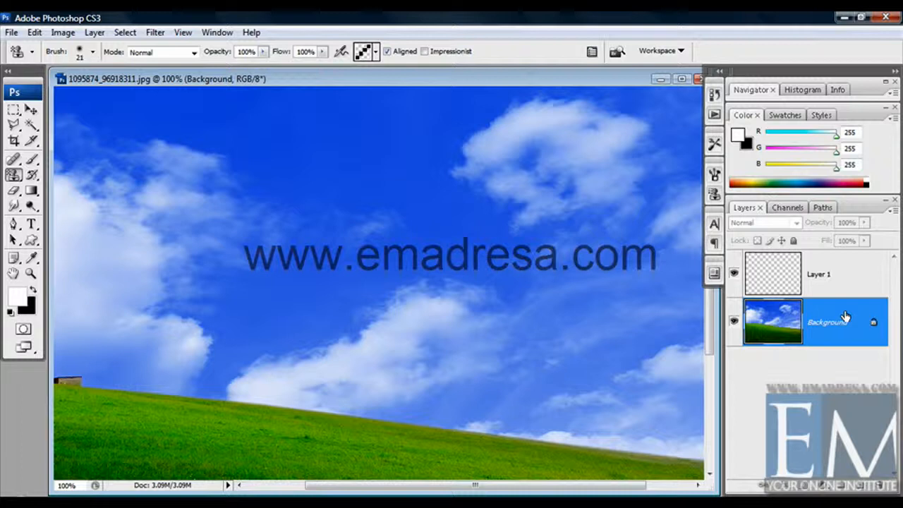
{"action": "left_click", "coordinate": [374, 51]}
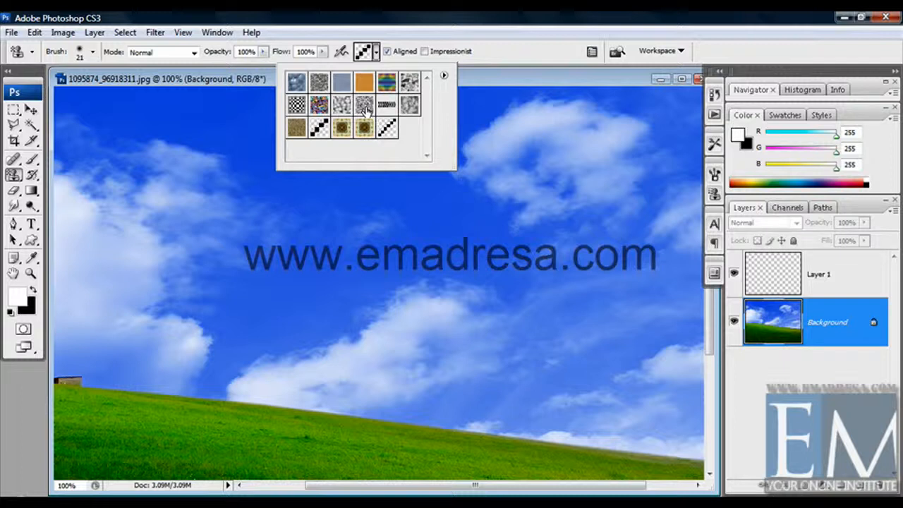
{"action": "left_click", "coordinate": [388, 127]}
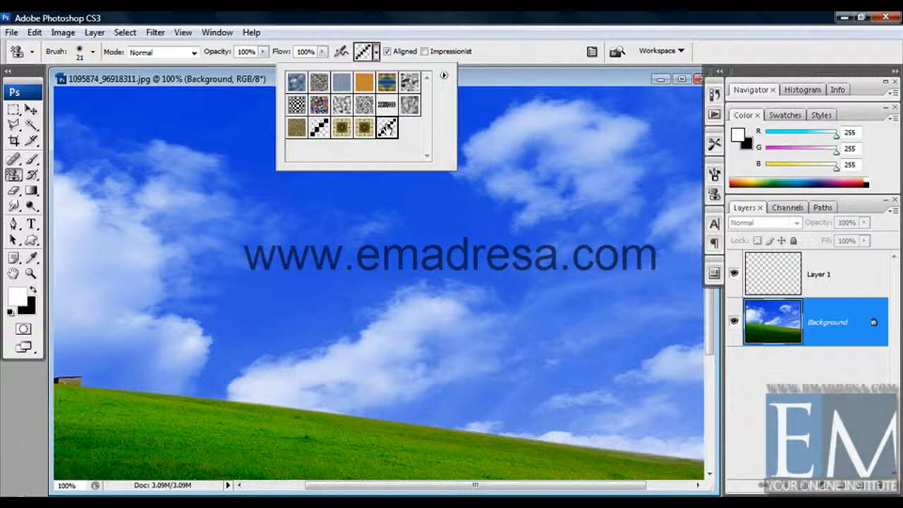
- Choose the soft round 45 px brush tip for the Pattern Stamp tool and enlarge its diameter to 69 px
{"action": "left_click", "coordinate": [484, 82]}
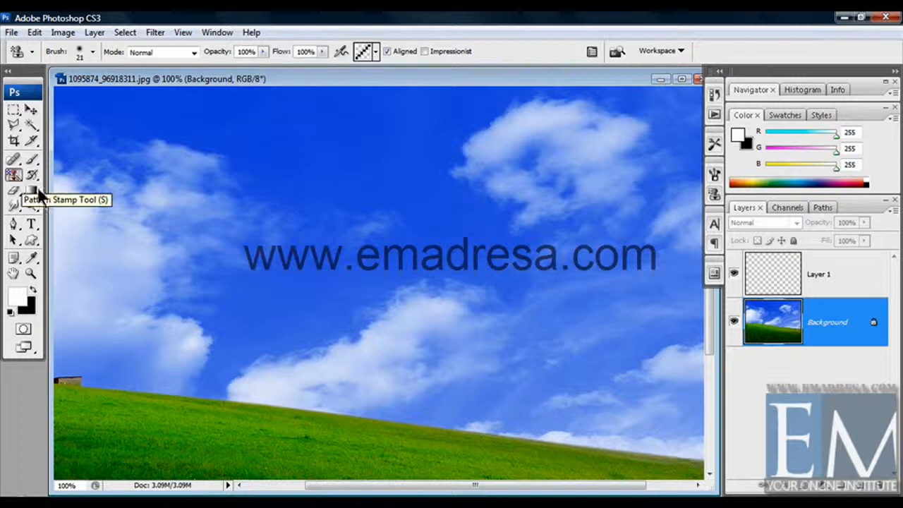
{"action": "right_click", "coordinate": [250, 198]}
{"action": "left_click", "coordinate": [311, 223]}
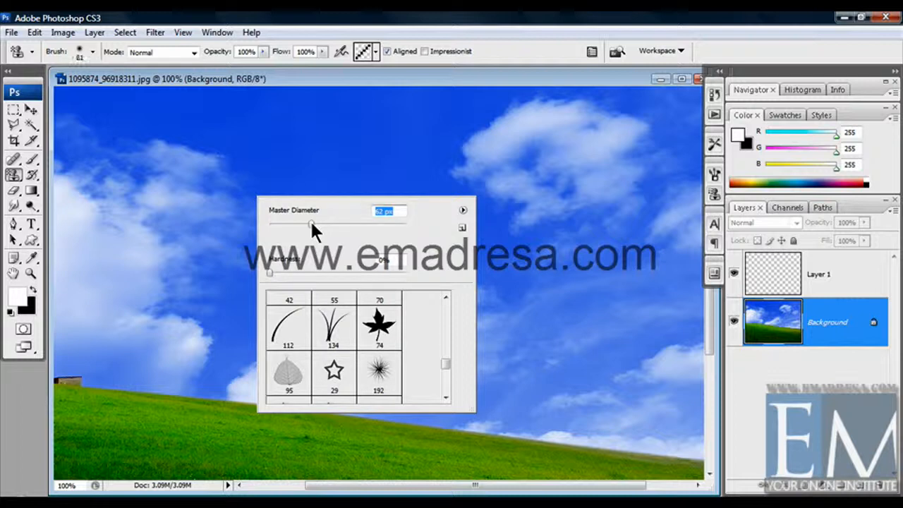
{"action": "left_click_drag", "start_coordinate": [445, 367], "coordinate": [443, 319]}
{"action": "left_click", "coordinate": [341, 324]}
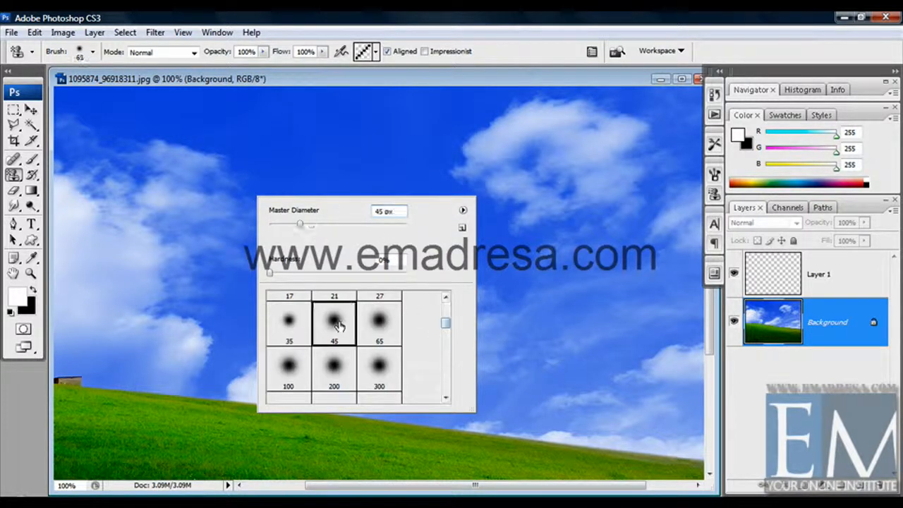
{"action": "left_click", "coordinate": [316, 224]}
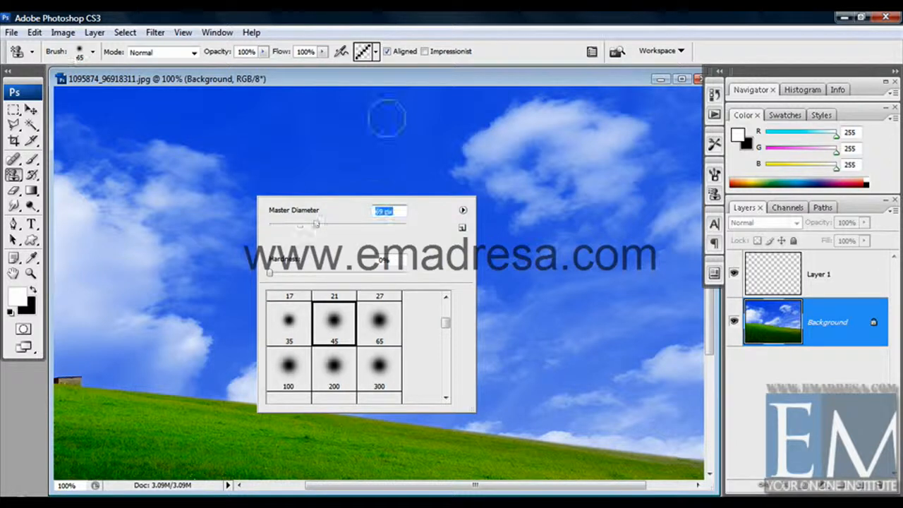
{"action": "left_click", "coordinate": [400, 80]}
- Paint the diagonal line pattern across the sky directly on the Background layer, and undo the strokes
{"action": "mouse_move", "coordinate": [513, 159]}
{"action": "left_mouse_down"}
{"action": "mouse_move", "coordinate": [381, 276]}
{"action": "mouse_move", "coordinate": [492, 215]}
{"action": "mouse_move", "coordinate": [531, 172]}
{"action": "mouse_move", "coordinate": [438, 327]}
{"action": "mouse_move", "coordinate": [474, 319]}
{"action": "mouse_move", "coordinate": [542, 237]}
{"action": "mouse_move", "coordinate": [356, 350]}
{"action": "mouse_move", "coordinate": [352, 325]}
{"action": "mouse_move", "coordinate": [318, 323]}
{"action": "mouse_move", "coordinate": [315, 284]}
{"action": "mouse_move", "coordinate": [504, 129]}
{"action": "mouse_move", "coordinate": [293, 265]}
{"action": "mouse_move", "coordinate": [395, 163]}
{"action": "mouse_move", "coordinate": [479, 111]}
{"action": "mouse_move", "coordinate": [506, 100]}
{"action": "mouse_move", "coordinate": [570, 112]}
{"action": "mouse_move", "coordinate": [582, 100]}
{"action": "mouse_move", "coordinate": [552, 93]}
{"action": "mouse_move", "coordinate": [548, 118]}
{"action": "mouse_move", "coordinate": [623, 125]}
{"action": "mouse_move", "coordinate": [674, 100]}
{"action": "mouse_move", "coordinate": [628, 97]}
{"action": "mouse_move", "coordinate": [687, 127]}
{"action": "left_mouse_up"}
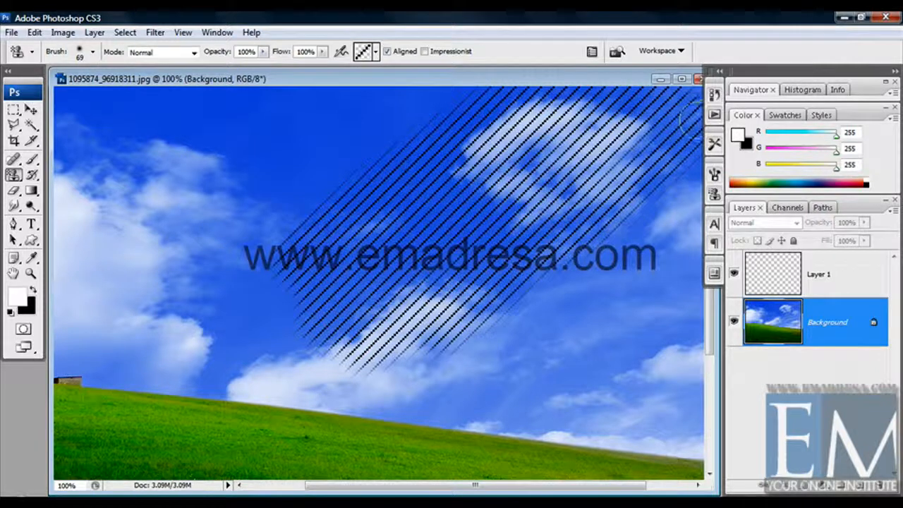
{"action": "left_click_drag", "start_coordinate": [606, 268], "coordinate": [465, 381]}
{"action": "mouse_move", "coordinate": [546, 300]}
{"action": "left_mouse_down"}
{"action": "mouse_move", "coordinate": [529, 313]}
{"action": "mouse_move", "coordinate": [526, 360]}
{"action": "mouse_move", "coordinate": [677, 212]}
{"action": "mouse_move", "coordinate": [677, 243]}
{"action": "mouse_move", "coordinate": [666, 212]}
{"action": "mouse_move", "coordinate": [691, 169]}
{"action": "left_mouse_up"}
{"action": "mouse_move", "coordinate": [469, 374]}
{"action": "left_mouse_down"}
{"action": "mouse_move", "coordinate": [423, 416]}
{"action": "mouse_move", "coordinate": [444, 388]}
{"action": "mouse_move", "coordinate": [448, 397]}
{"action": "mouse_move", "coordinate": [522, 413]}
{"action": "mouse_move", "coordinate": [487, 426]}
{"action": "mouse_move", "coordinate": [598, 344]}
{"action": "mouse_move", "coordinate": [568, 420]}
{"action": "mouse_move", "coordinate": [614, 370]}
{"action": "mouse_move", "coordinate": [642, 314]}
{"action": "mouse_move", "coordinate": [601, 348]}
{"action": "mouse_move", "coordinate": [687, 286]}
{"action": "mouse_move", "coordinate": [621, 430]}
{"action": "mouse_move", "coordinate": [698, 324]}
{"action": "mouse_move", "coordinate": [655, 451]}
{"action": "mouse_move", "coordinate": [687, 409]}
{"action": "mouse_move", "coordinate": [681, 451]}
{"action": "mouse_move", "coordinate": [674, 429]}
{"action": "mouse_move", "coordinate": [614, 444]}
{"action": "mouse_move", "coordinate": [571, 430]}
{"action": "mouse_move", "coordinate": [582, 443]}
{"action": "left_mouse_up"}
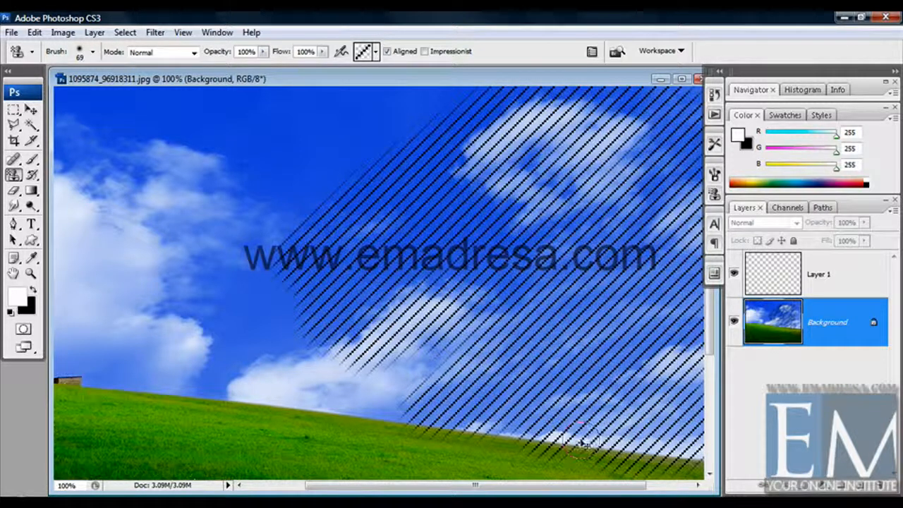
{"action": "key", "text": "ctrl+z"}
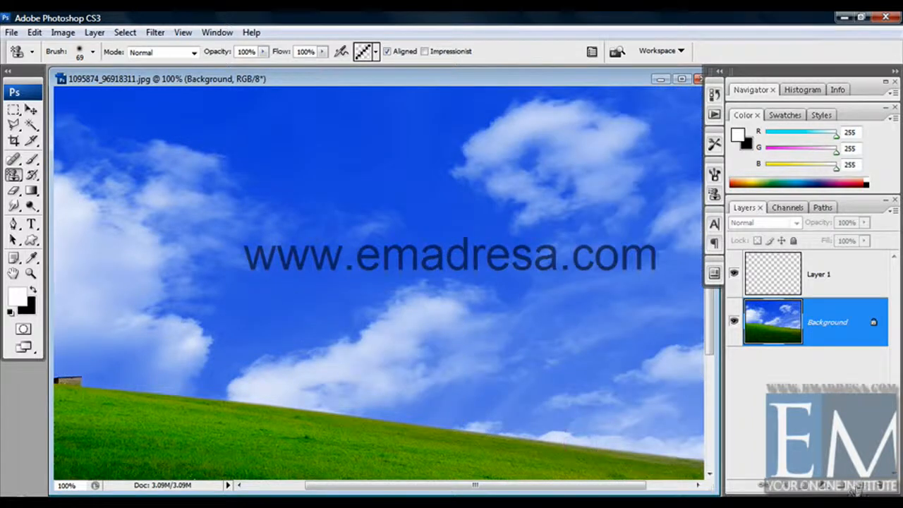
- Add a new empty layer above the Background and paint a broad diagonal band of the line pattern across the clouds
{"action": "left_click", "coordinate": [856, 487]}
{"action": "mouse_move", "coordinate": [518, 380]}
{"action": "left_mouse_down"}
{"action": "mouse_move", "coordinate": [624, 272]}
{"action": "mouse_move", "coordinate": [564, 310]}
{"action": "mouse_move", "coordinate": [543, 296]}
{"action": "mouse_move", "coordinate": [656, 185]}
{"action": "mouse_move", "coordinate": [686, 131]}
{"action": "mouse_move", "coordinate": [685, 112]}
{"action": "mouse_move", "coordinate": [667, 110]}
{"action": "mouse_move", "coordinate": [395, 335]}
{"action": "mouse_move", "coordinate": [497, 325]}
{"action": "mouse_move", "coordinate": [444, 377]}
{"action": "mouse_move", "coordinate": [430, 405]}
{"action": "mouse_move", "coordinate": [508, 400]}
{"action": "mouse_move", "coordinate": [483, 417]}
{"action": "mouse_move", "coordinate": [589, 332]}
{"action": "mouse_move", "coordinate": [603, 337]}
{"action": "mouse_move", "coordinate": [582, 356]}
{"action": "mouse_move", "coordinate": [705, 240]}
{"action": "mouse_move", "coordinate": [663, 233]}
{"action": "mouse_move", "coordinate": [712, 177]}
{"action": "mouse_move", "coordinate": [652, 212]}
{"action": "left_mouse_up"}
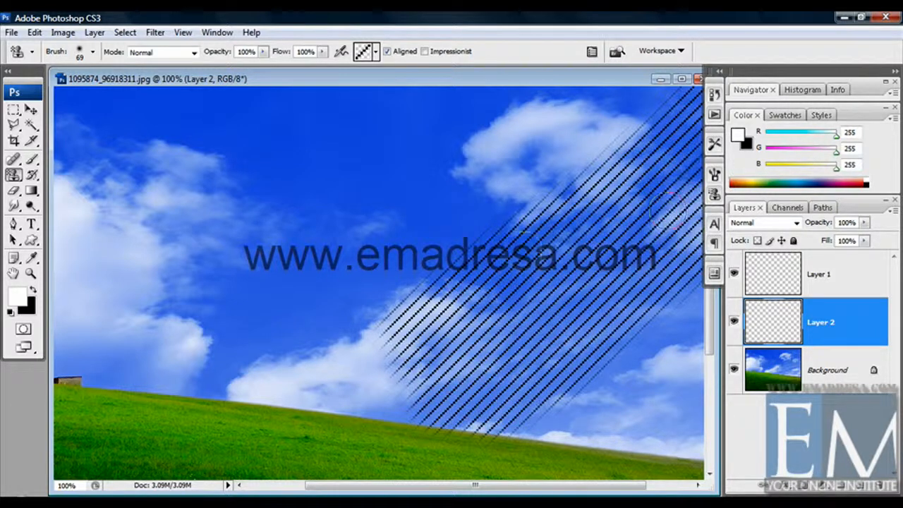
{"action": "mouse_move", "coordinate": [392, 289]}
{"action": "left_mouse_down"}
{"action": "mouse_move", "coordinate": [494, 208]}
{"action": "mouse_move", "coordinate": [550, 134]}
{"action": "mouse_move", "coordinate": [631, 102]}
{"action": "mouse_move", "coordinate": [596, 141]}
{"action": "mouse_move", "coordinate": [660, 105]}
{"action": "mouse_move", "coordinate": [451, 215]}
{"action": "mouse_move", "coordinate": [385, 262]}
{"action": "mouse_move", "coordinate": [552, 109]}
{"action": "mouse_move", "coordinate": [582, 104]}
{"action": "left_mouse_up"}
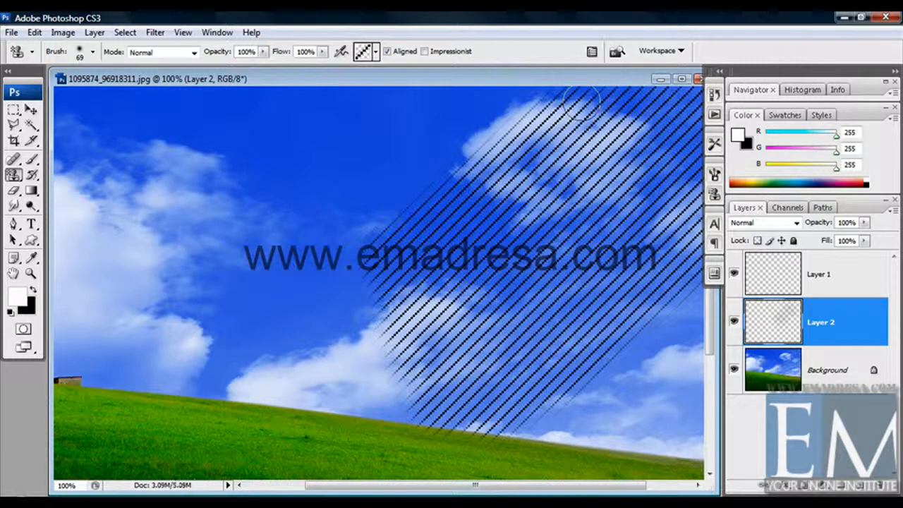
- Cycle Layer 2 through the blending modes from Darken past Darker Color and Lighter Color to Overlay
{"action": "left_click", "coordinate": [768, 222]}
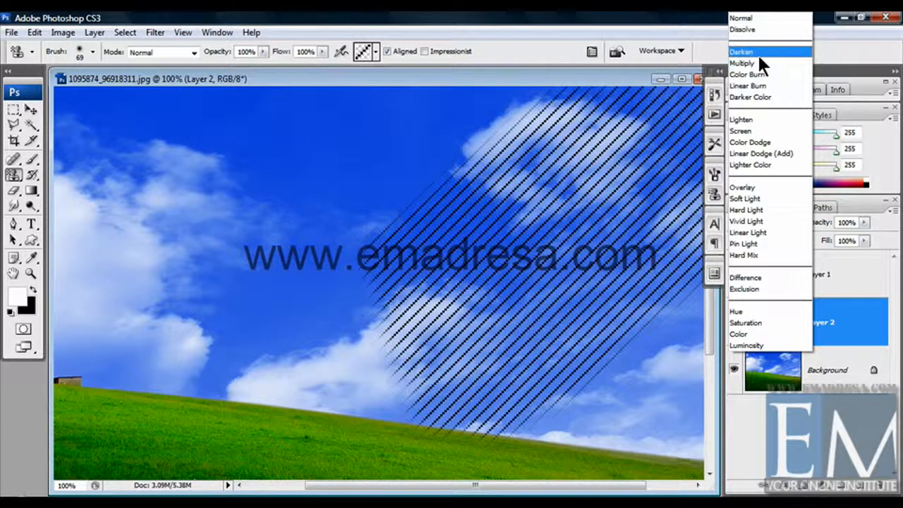
{"action": "left_click", "coordinate": [756, 52]}
{"action": "key", "text": "Down"}
{"action": "key", "text": "Down"}
{"action": "key", "text": "Down"}
{"action": "key", "text": "Down"}
{"action": "key", "text": "Down"}
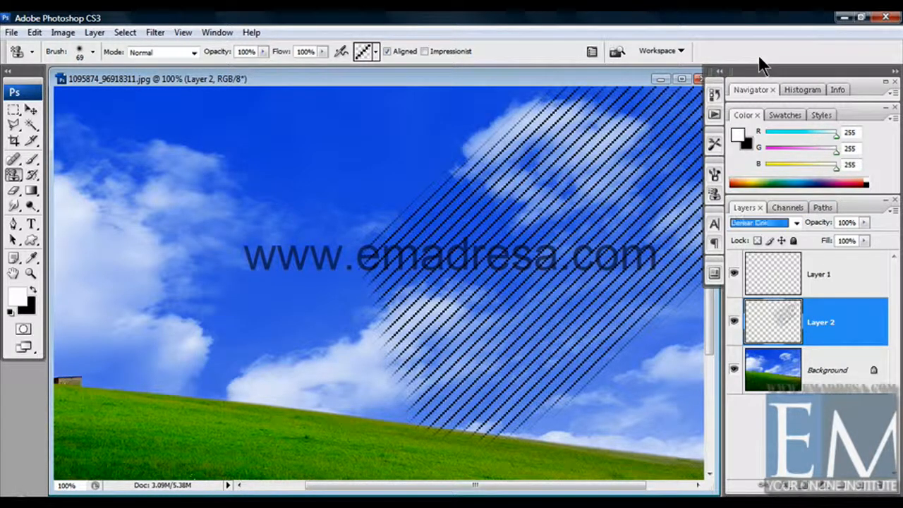
{"action": "key", "text": "Down"}
{"action": "key", "text": "Down"}
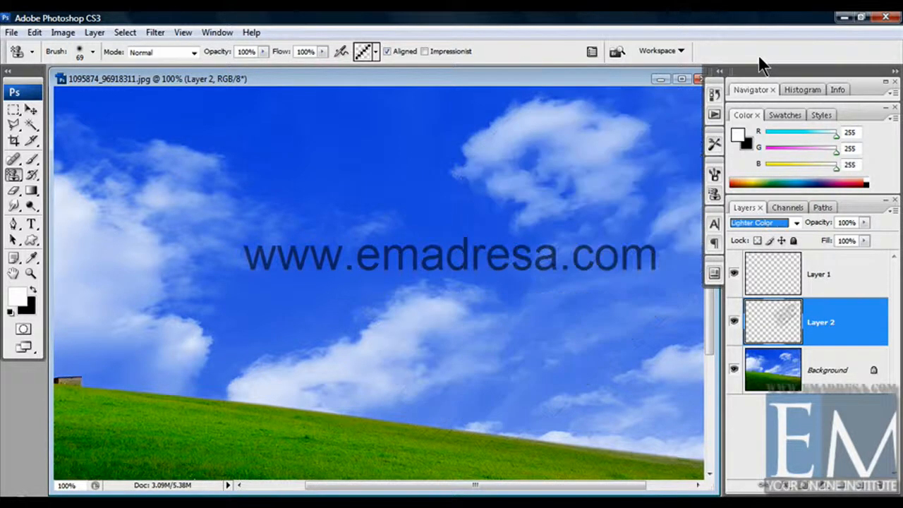
{"action": "key", "text": "Down"}
{"action": "key", "text": "Down"}
{"action": "key", "text": "Down"}
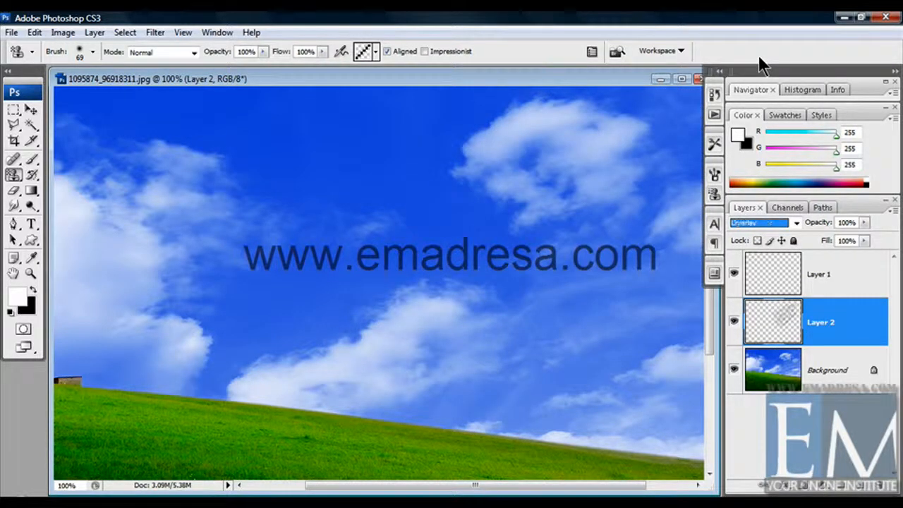